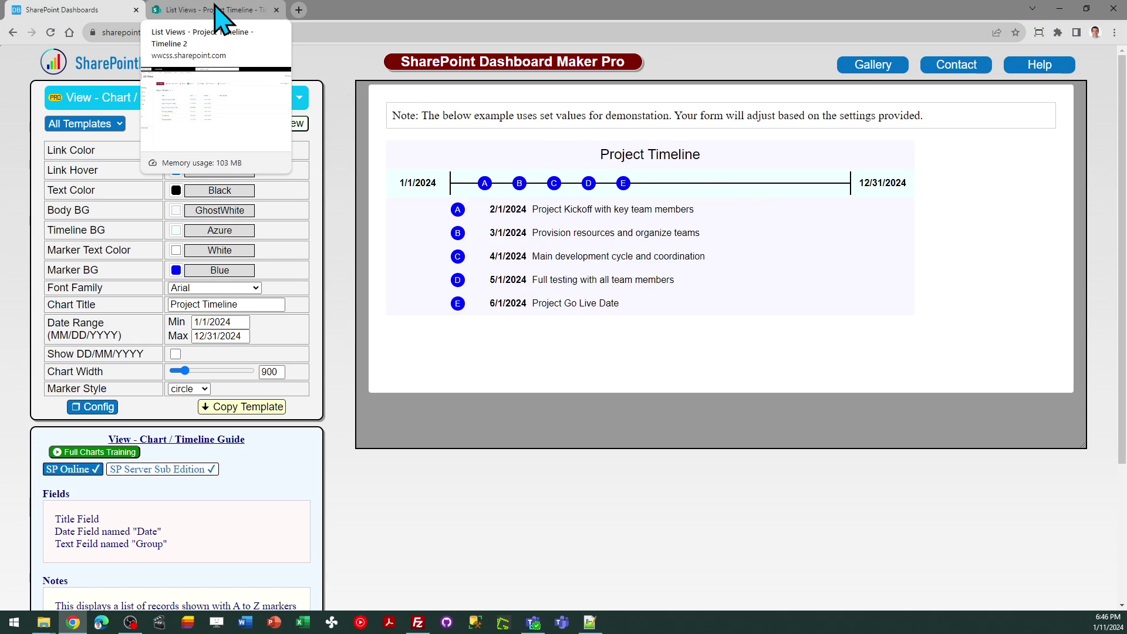
Check the SharePoint list, then preview Theme 2 and Theme 3 on the timeline.
{"action": "left_click", "coordinate": [216, 11]}
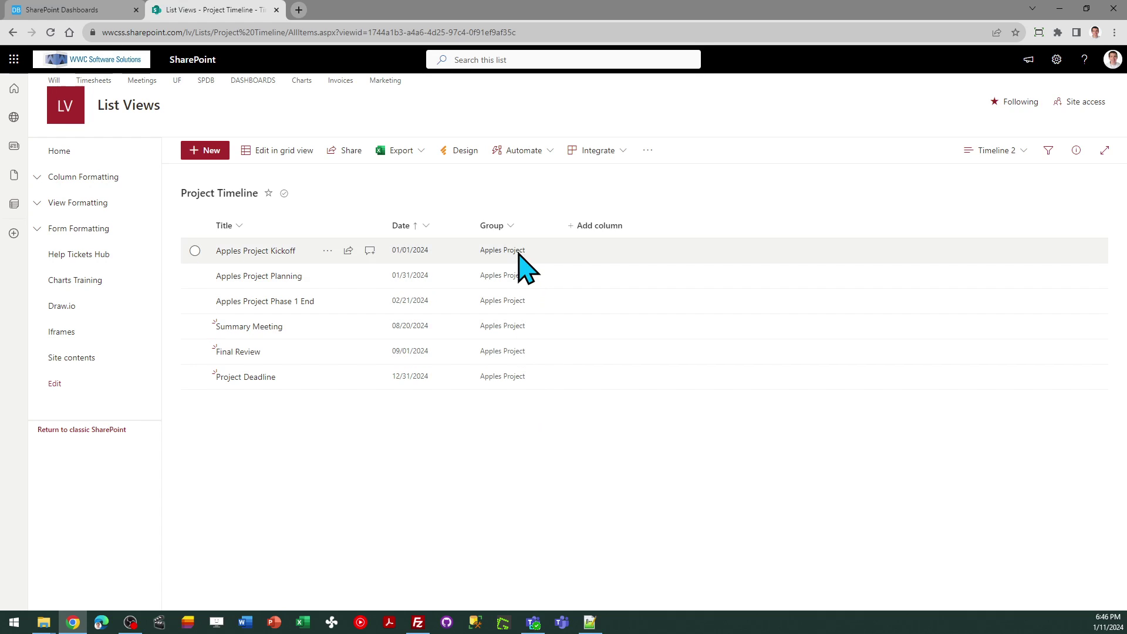
{"action": "left_click", "coordinate": [88, 11]}
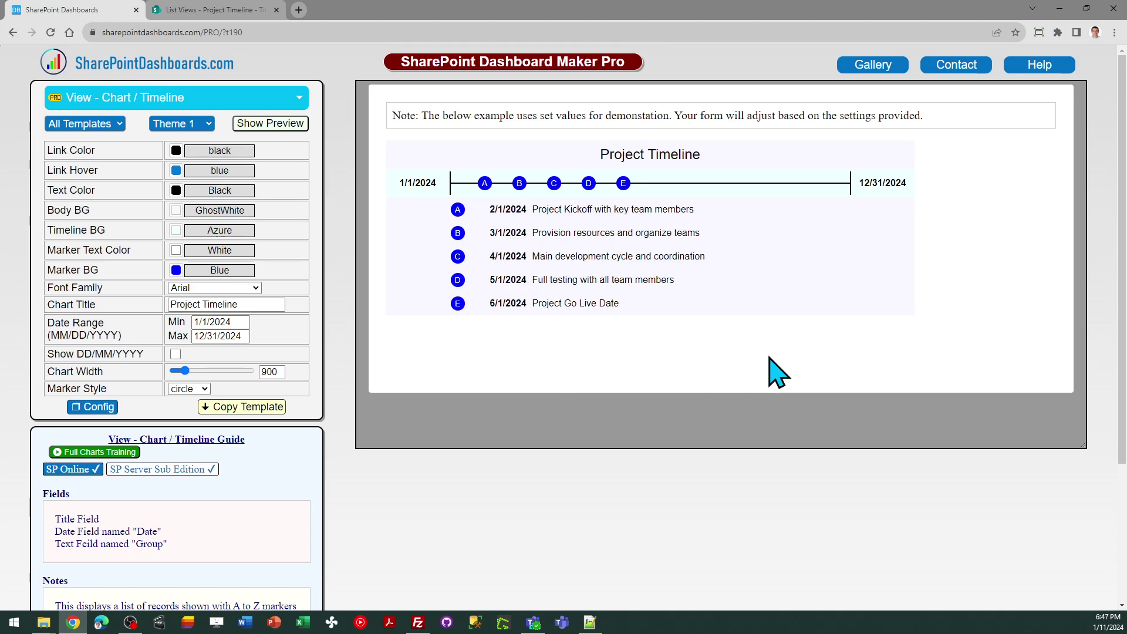
{"action": "left_click", "coordinate": [202, 124]}
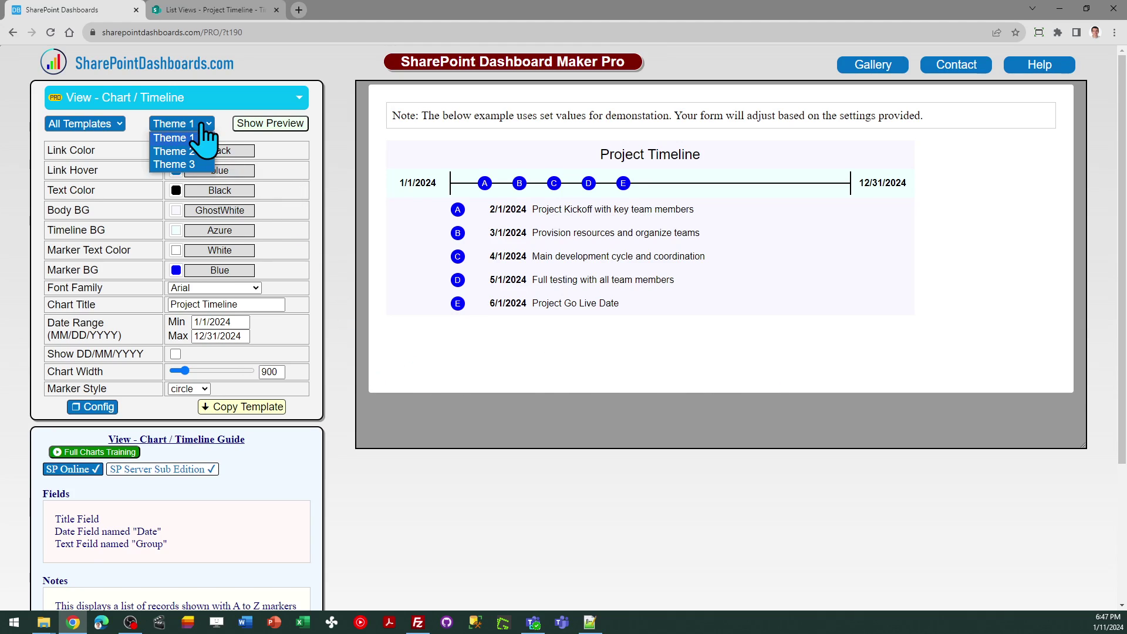
{"action": "left_click", "coordinate": [188, 151]}
{"action": "left_click", "coordinate": [199, 123]}
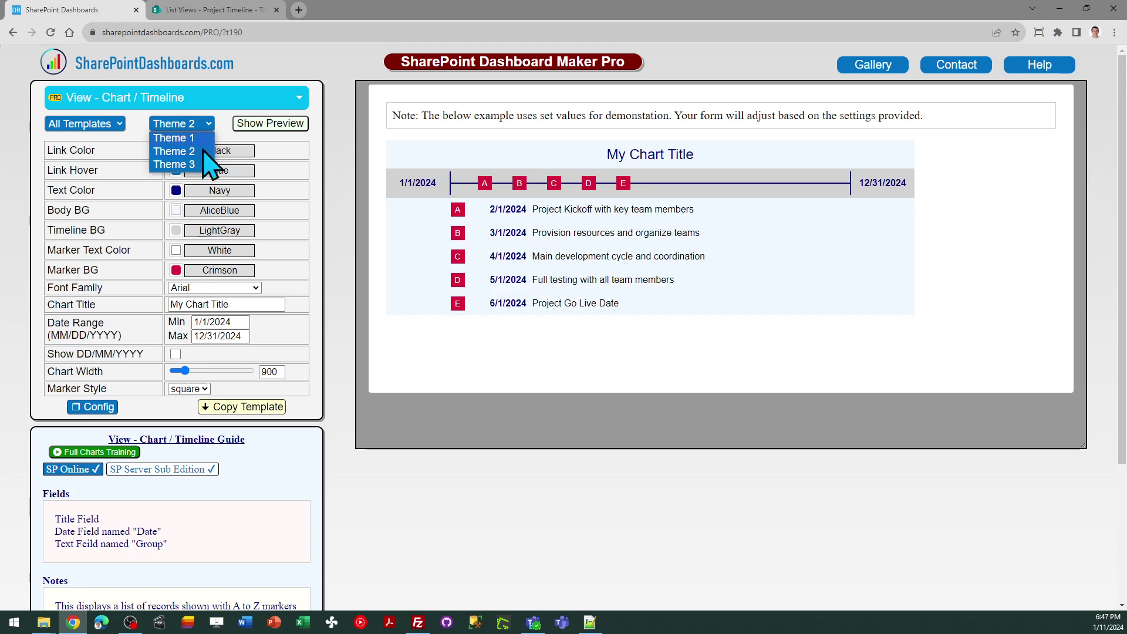
{"action": "left_click", "coordinate": [201, 165]}
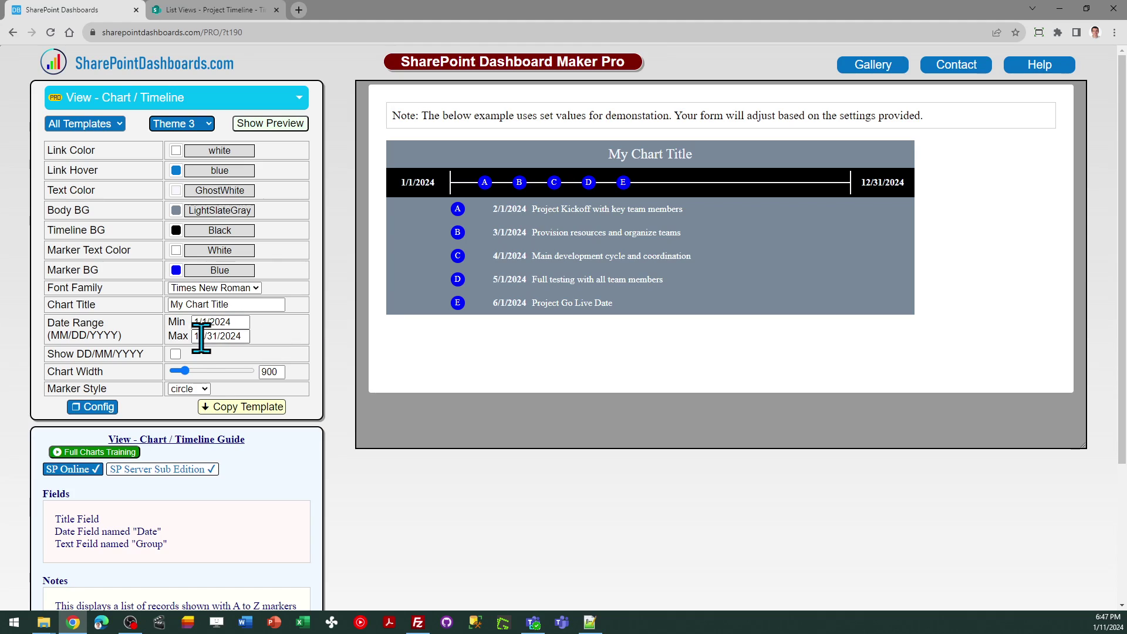
Widen the chart to 1100 and switch the timeline back to Theme 1.
{"action": "left_click_drag", "start_coordinate": [185, 372], "coordinate": [206, 372]}
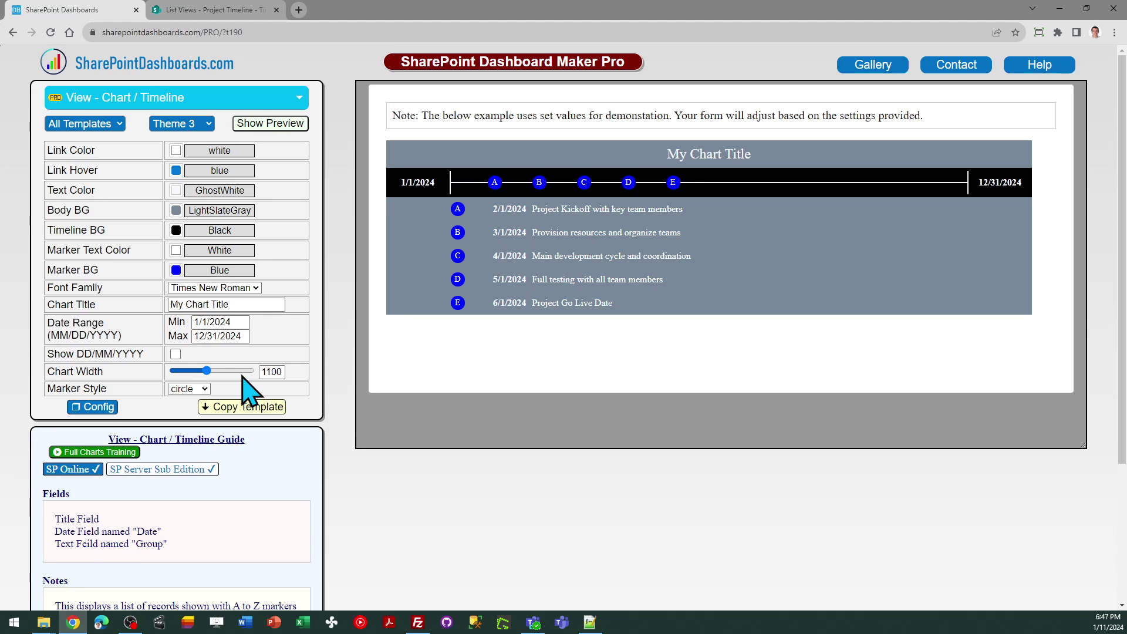
{"action": "left_click", "coordinate": [196, 125]}
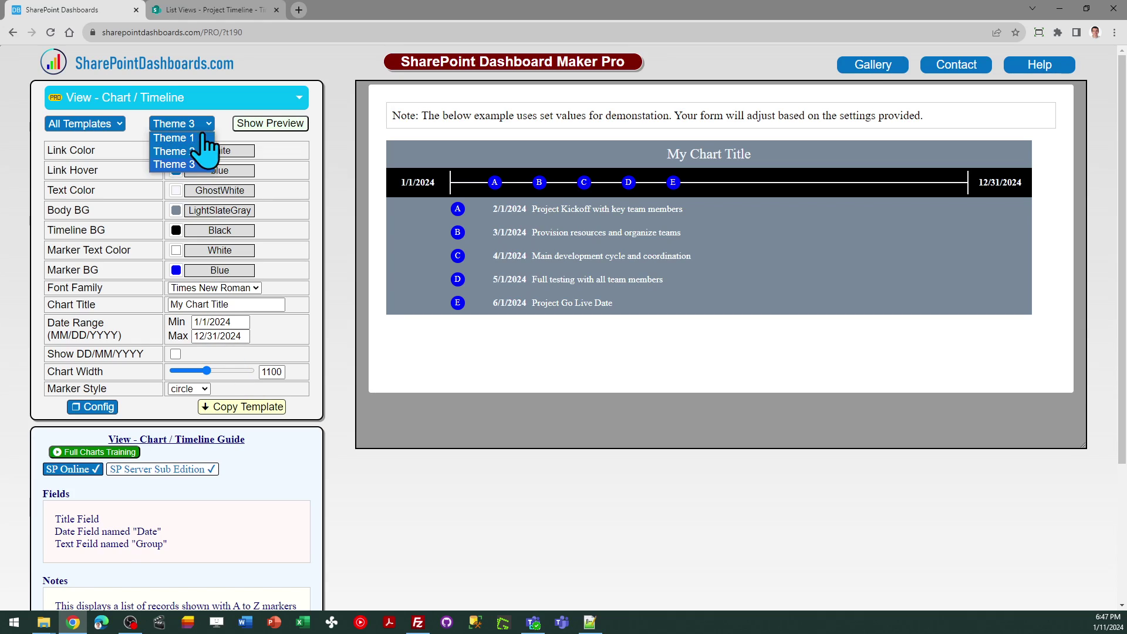
{"action": "left_click", "coordinate": [173, 138]}
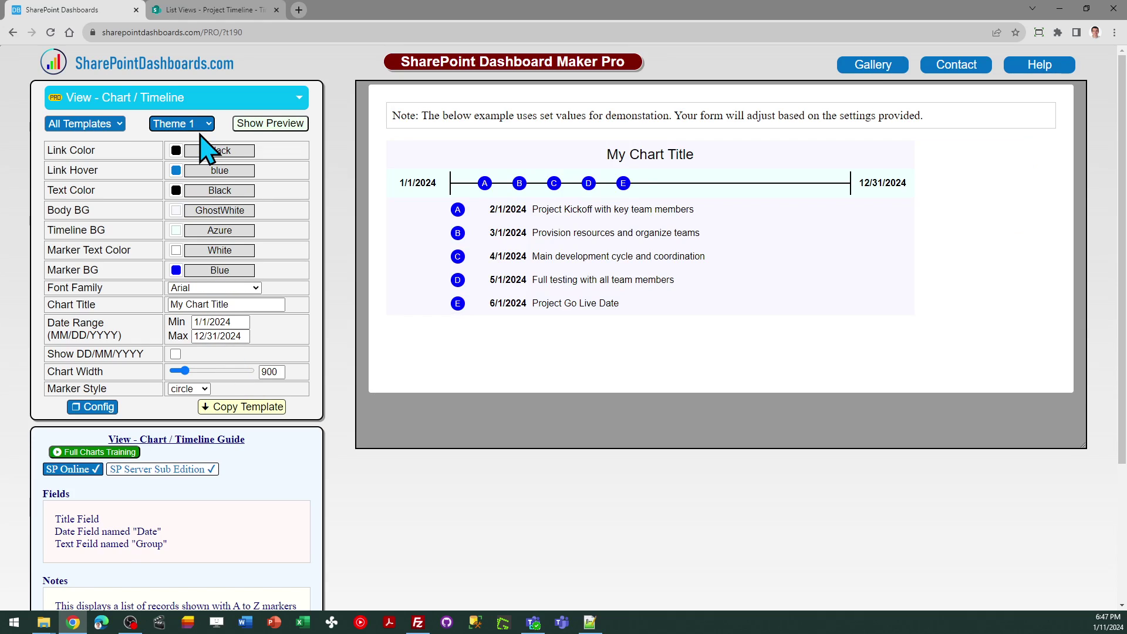
Try square timeline markers, then set the marker style back to circle.
{"action": "left_click", "coordinate": [189, 389]}
{"action": "left_click", "coordinate": [197, 412]}
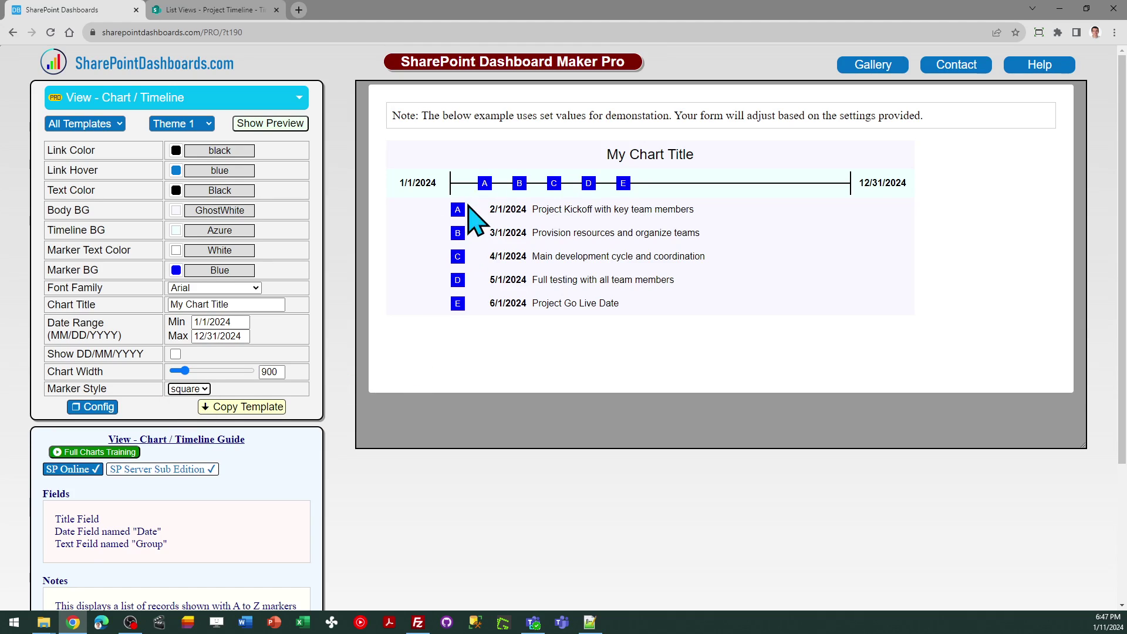
{"action": "left_click", "coordinate": [204, 389]}
{"action": "left_click", "coordinate": [198, 400]}
Retitle the chart 'Project Timeline' and copy the finished template.
{"action": "triple_click", "coordinate": [221, 304]}
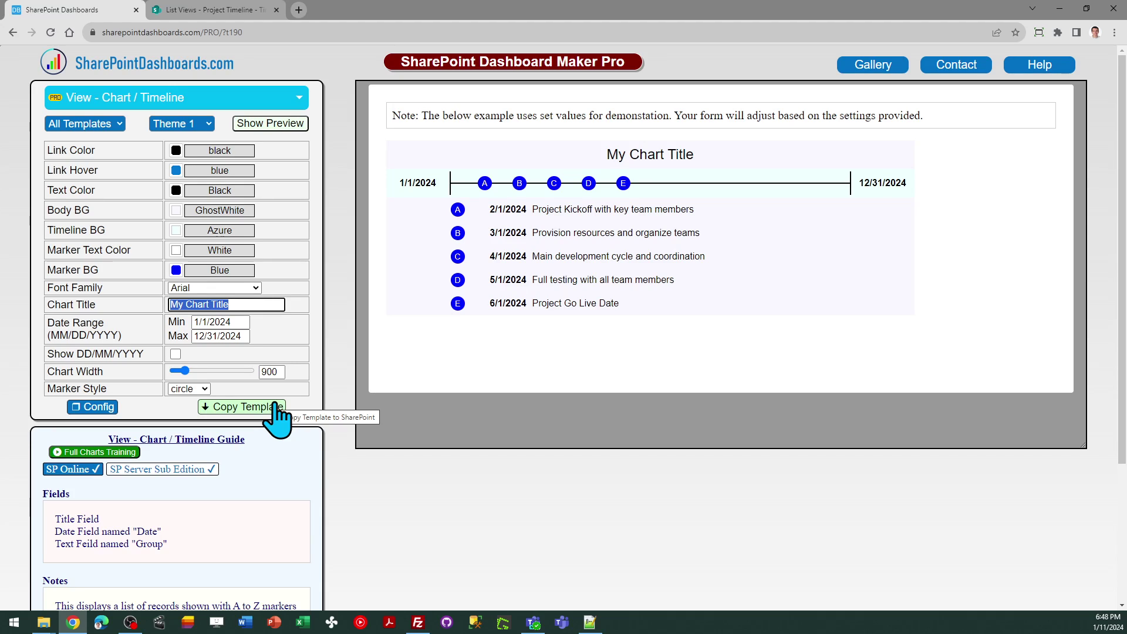
{"action": "type", "text": "Project T"}
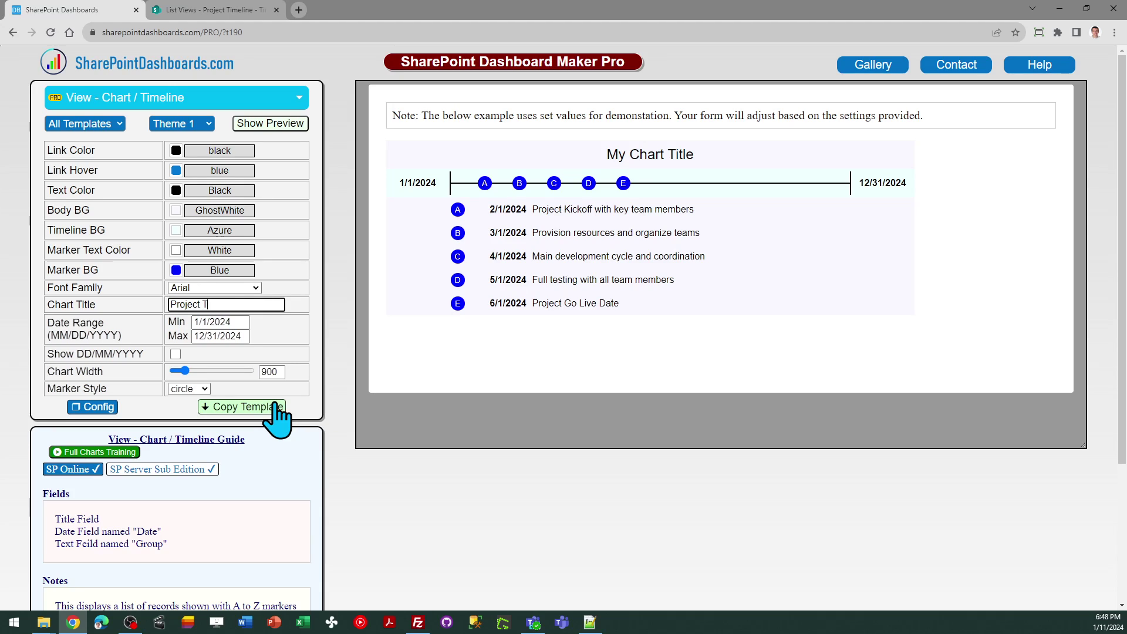
{"action": "type", "text": "imeline"}
{"action": "key", "text": "Tab"}
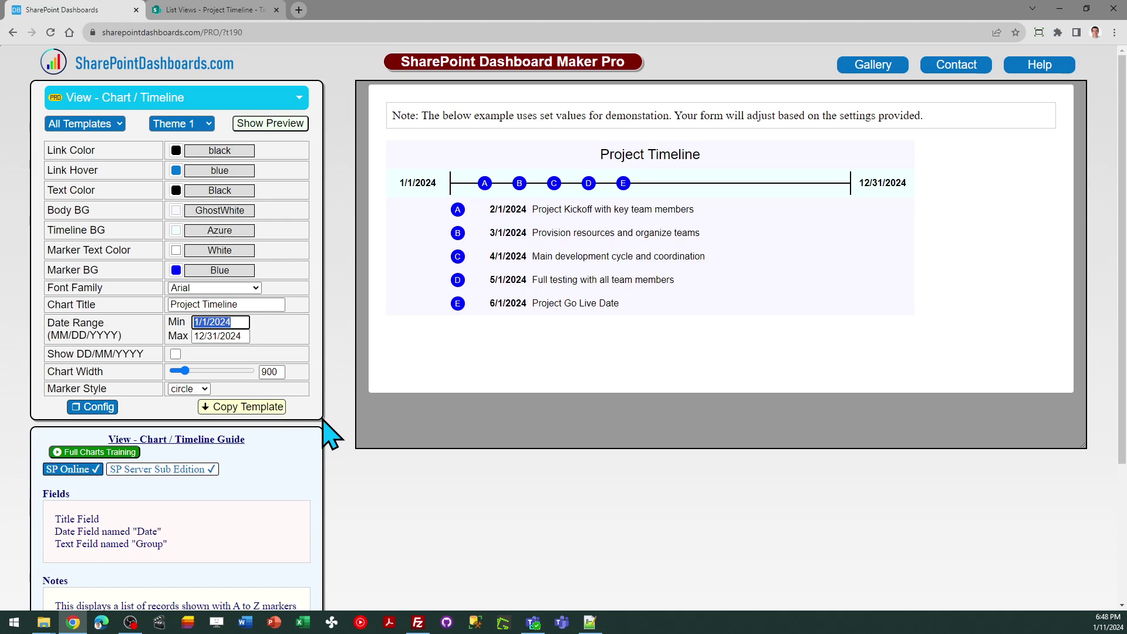
{"action": "left_click", "coordinate": [239, 406]}
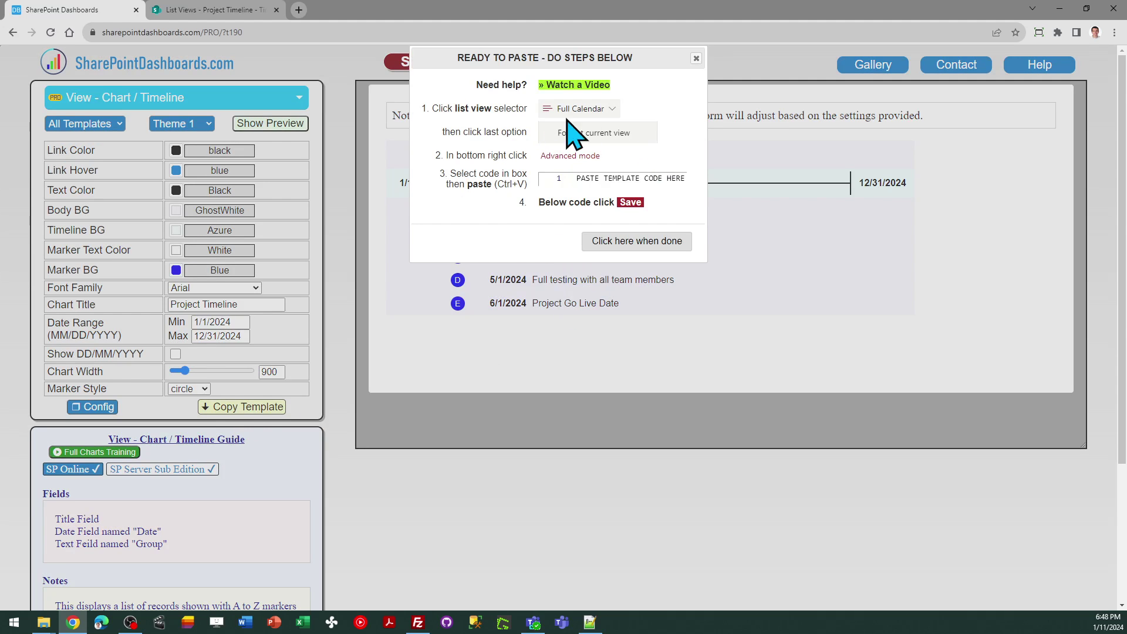
Replace the current view's formatting JSON with the copied timeline template in Advanced mode and save.
{"action": "left_click", "coordinate": [208, 10]}
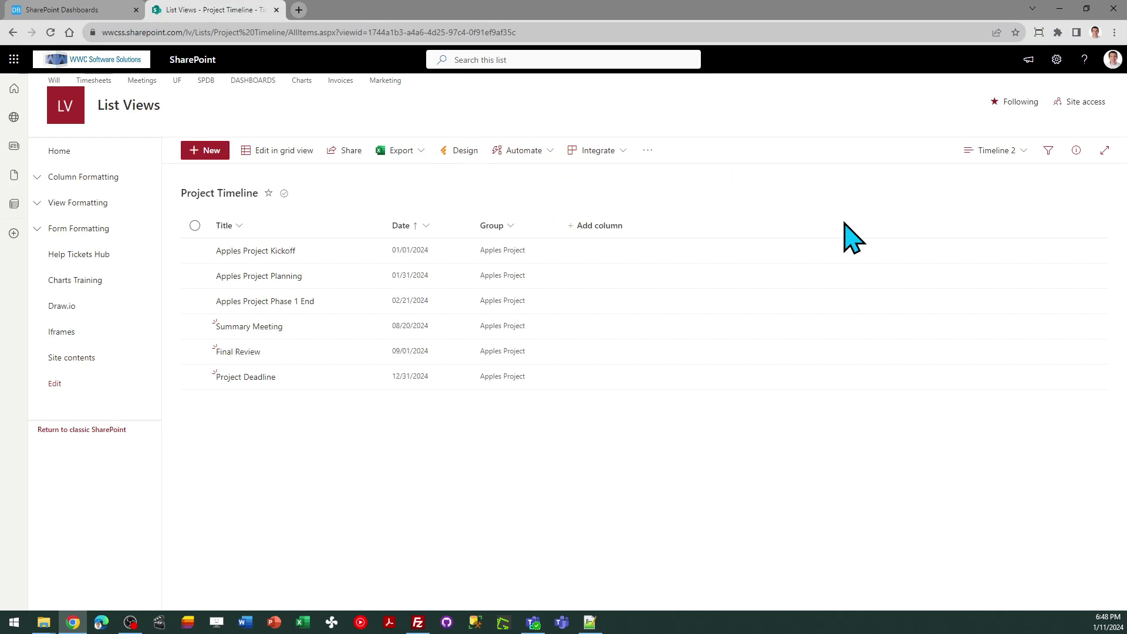
{"action": "left_click", "coordinate": [997, 154]}
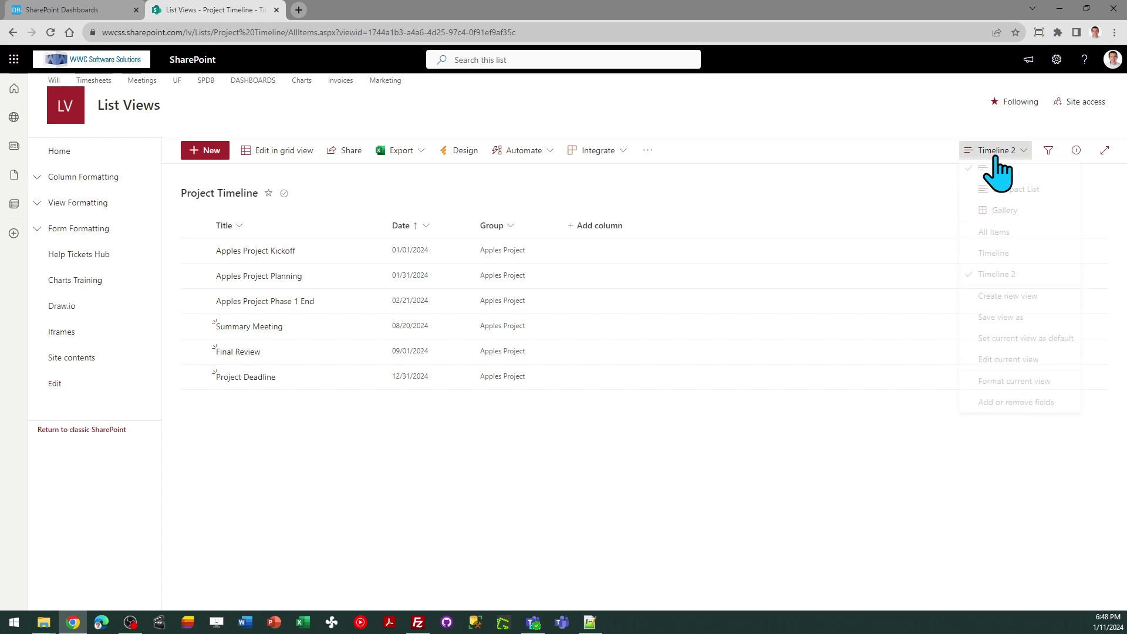
{"action": "left_click", "coordinate": [1015, 387]}
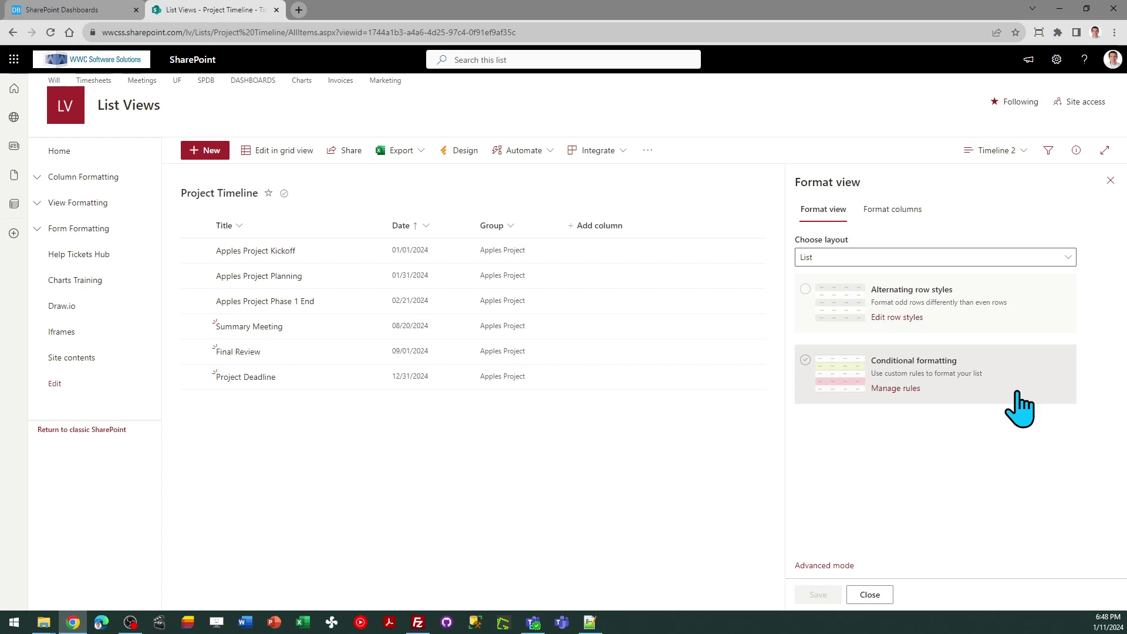
{"action": "left_click", "coordinate": [825, 565]}
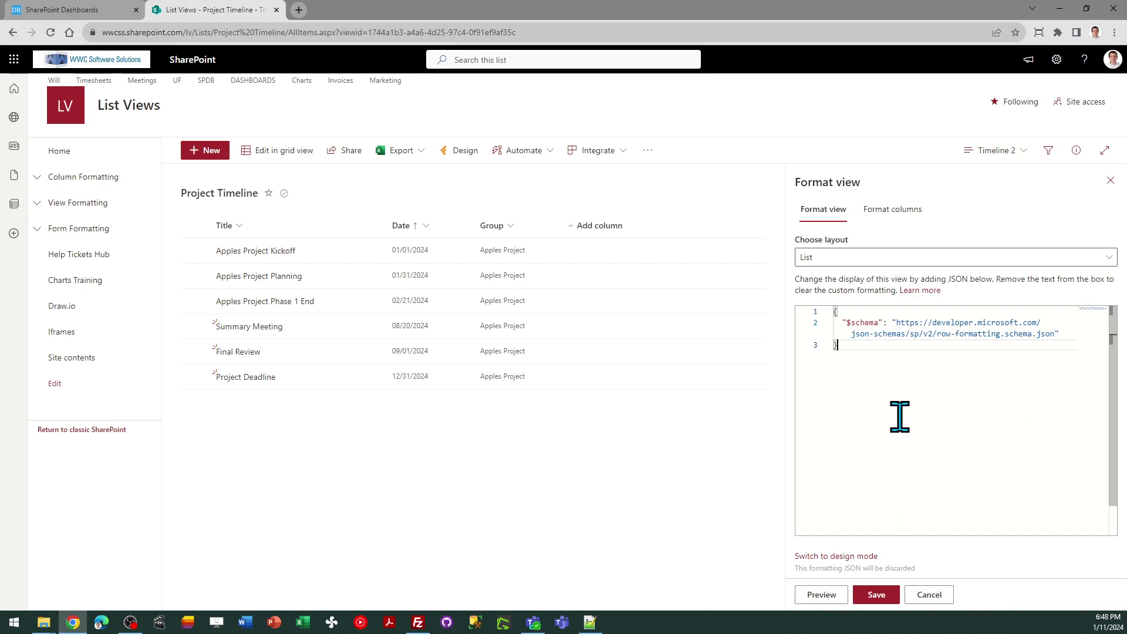
{"action": "key", "text": "ctrl+a"}
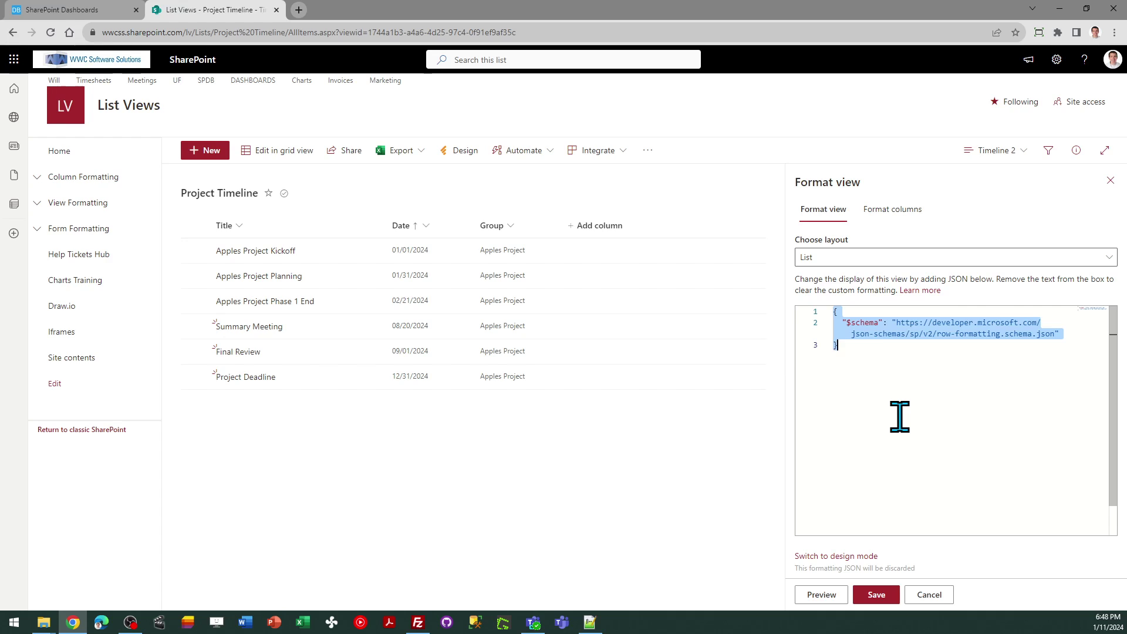
{"action": "key", "text": "ctrl+v"}
{"action": "left_click", "coordinate": [877, 595]}
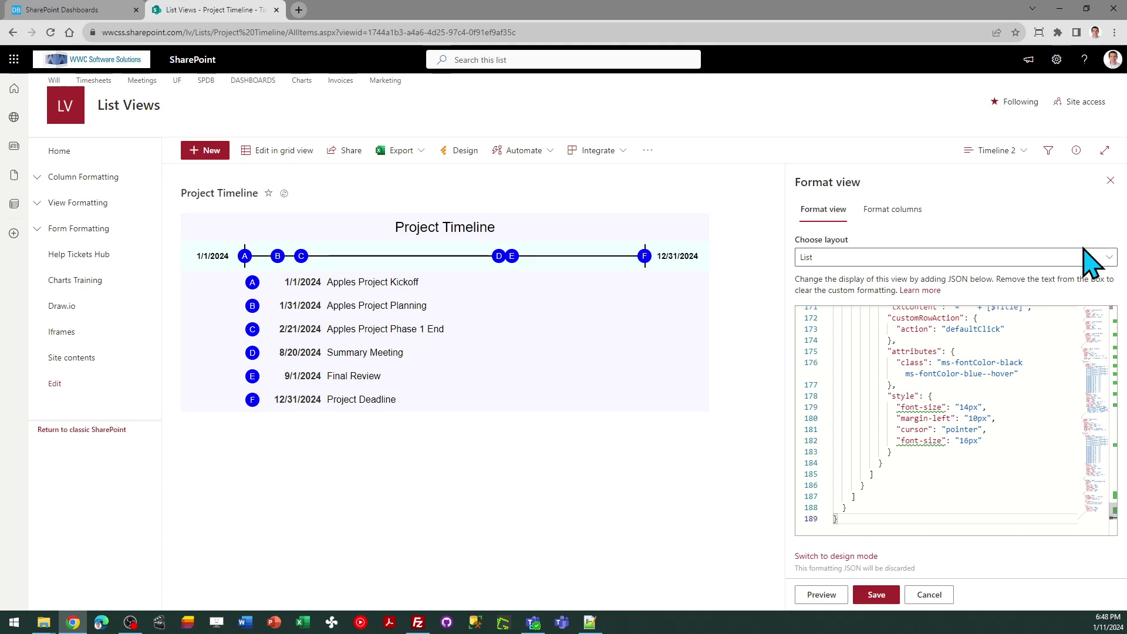
{"action": "left_click", "coordinate": [1109, 180]}
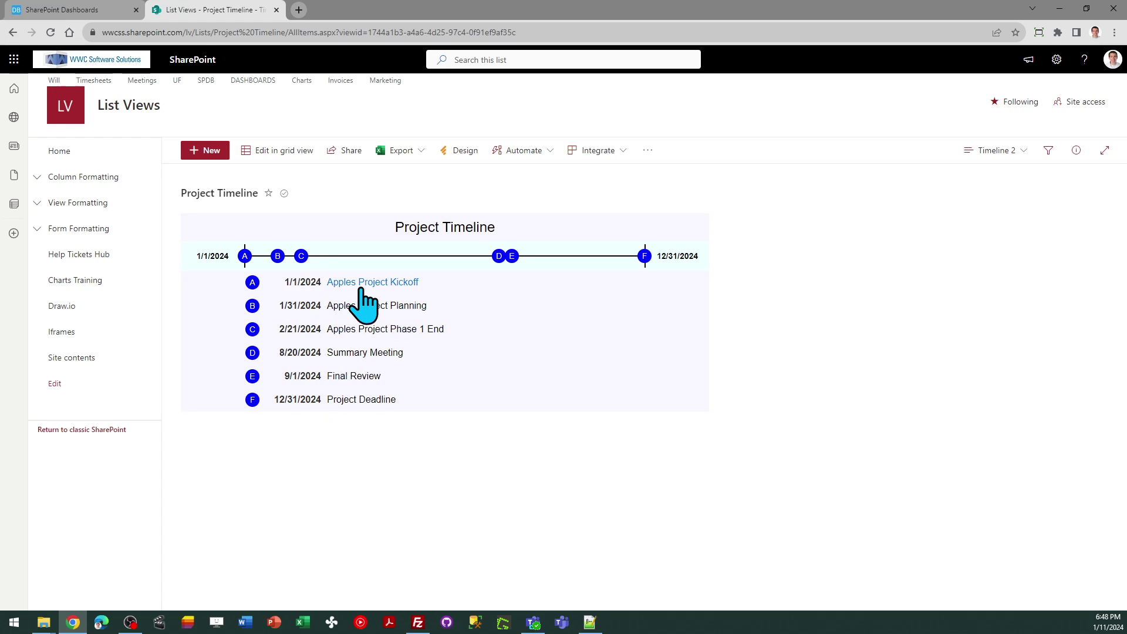
Create a new Board Review list item dated 10/1/2024.
{"action": "left_click", "coordinate": [207, 151]}
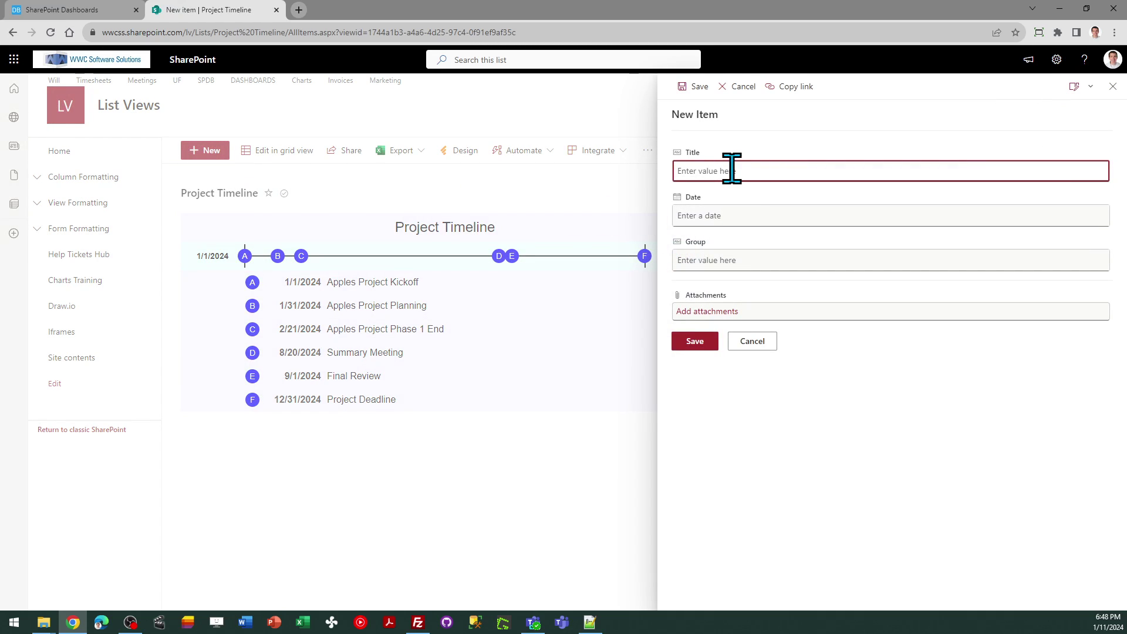
{"action": "type", "text": "Board Review"}
{"action": "key", "text": "Tab"}
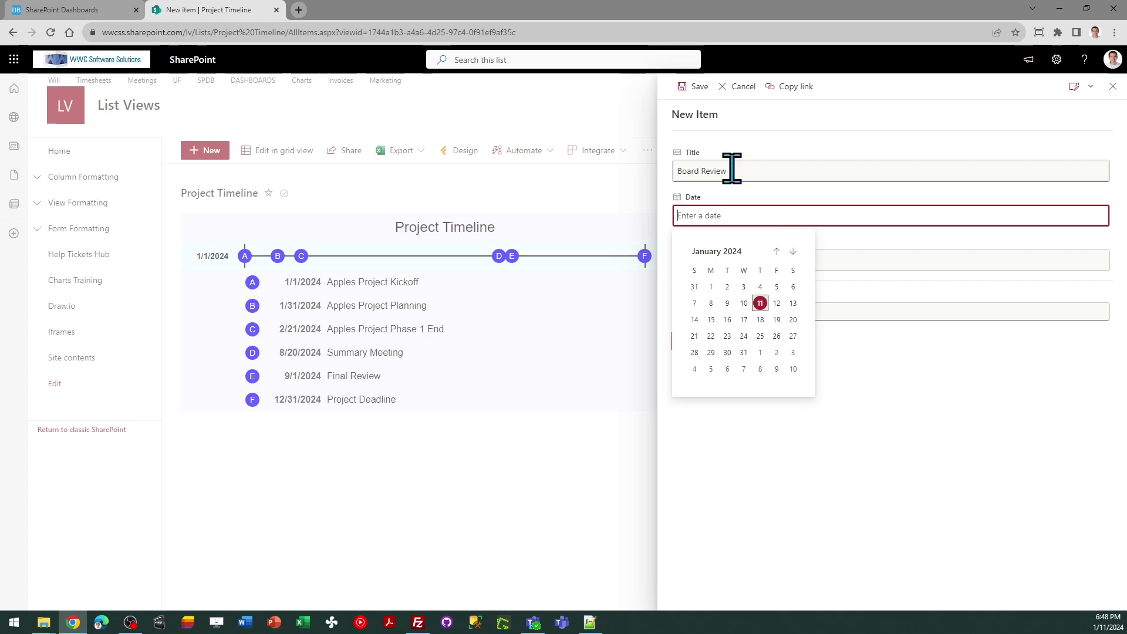
{"action": "left_click", "coordinate": [793, 252]}
{"action": "left_click", "coordinate": [793, 251]}
{"action": "left_click", "coordinate": [793, 251]}
{"action": "left_click", "coordinate": [793, 251]}
{"action": "left_click", "coordinate": [793, 252]}
{"action": "left_click", "coordinate": [793, 251]}
{"action": "left_click", "coordinate": [793, 251]}
{"action": "left_click", "coordinate": [793, 252]}
{"action": "left_click", "coordinate": [793, 251]}
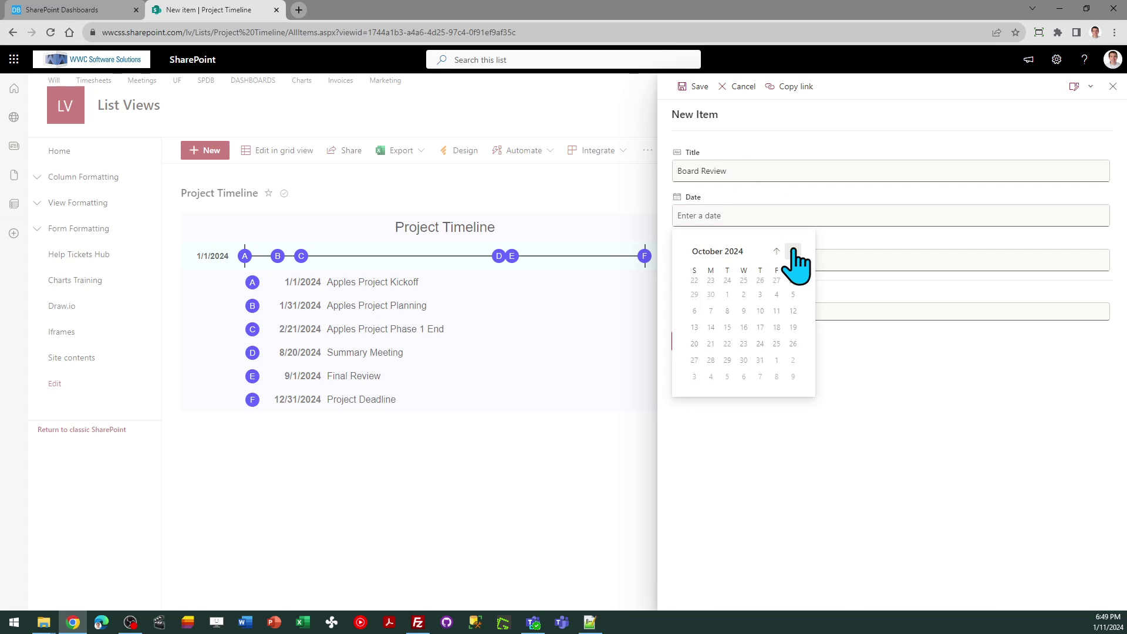
{"action": "left_click", "coordinate": [728, 294]}
Set the item's group to Apples Project and save it.
{"action": "left_click", "coordinate": [735, 260]}
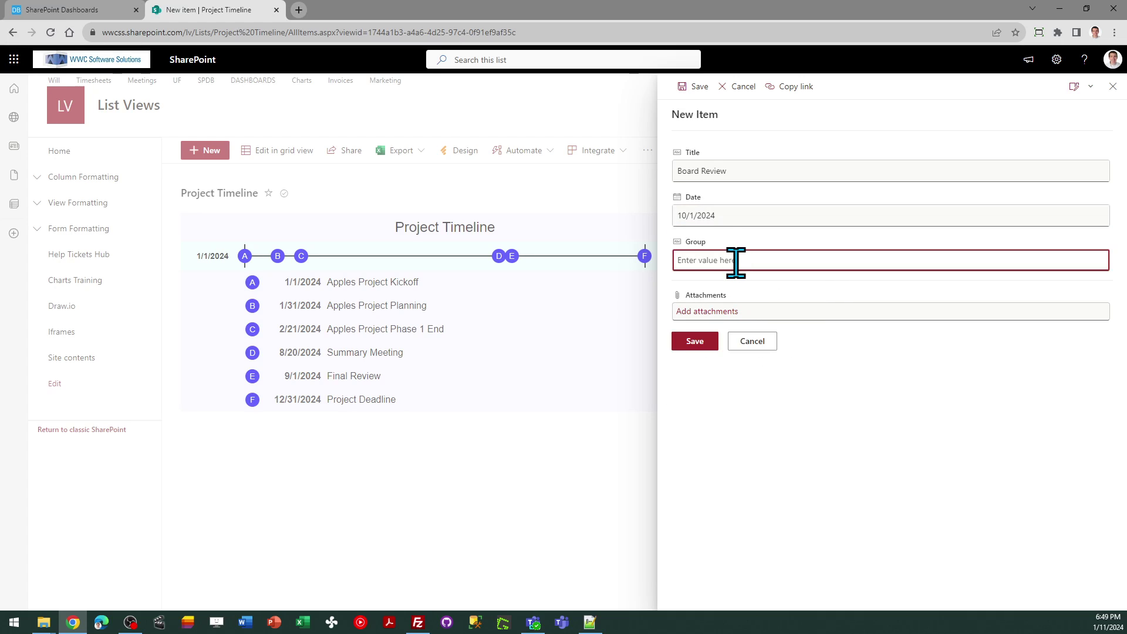
{"action": "type", "text": "Apples Project"}
{"action": "left_click", "coordinate": [698, 343]}
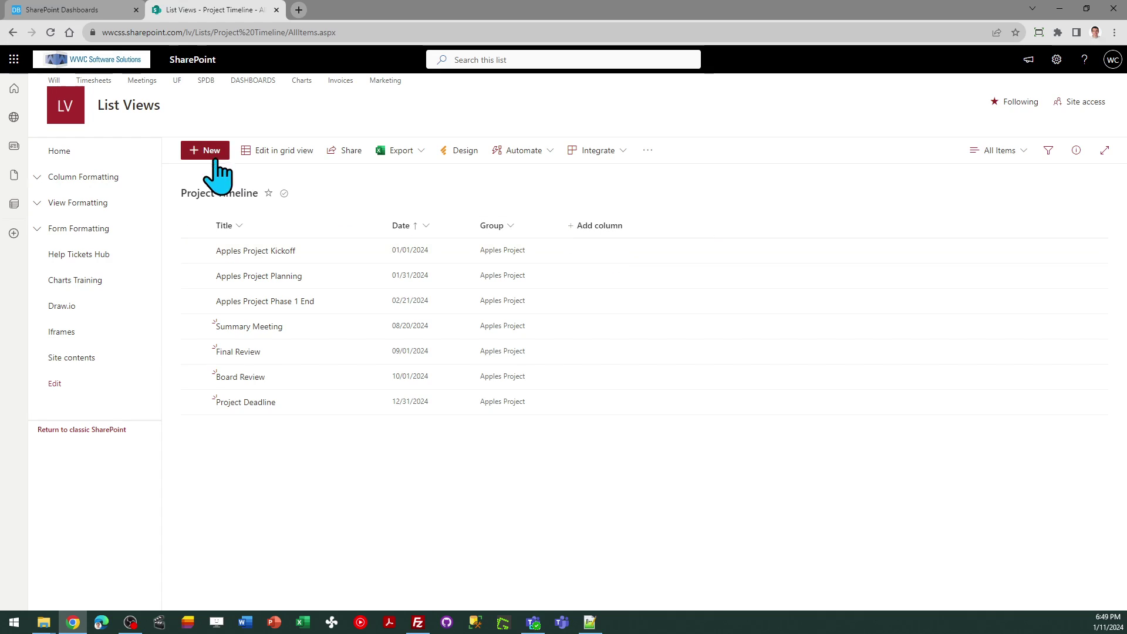
Switch the list back to the Timeline 2 view to see all seven milestones.
{"action": "left_click", "coordinate": [997, 152]}
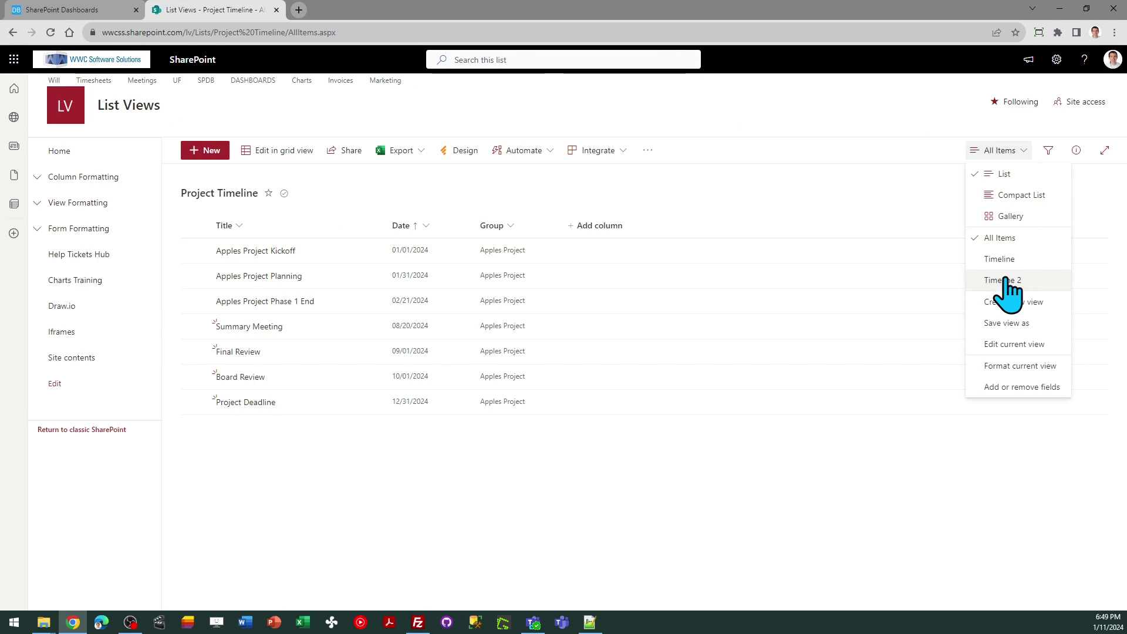
{"action": "left_click", "coordinate": [1001, 279]}
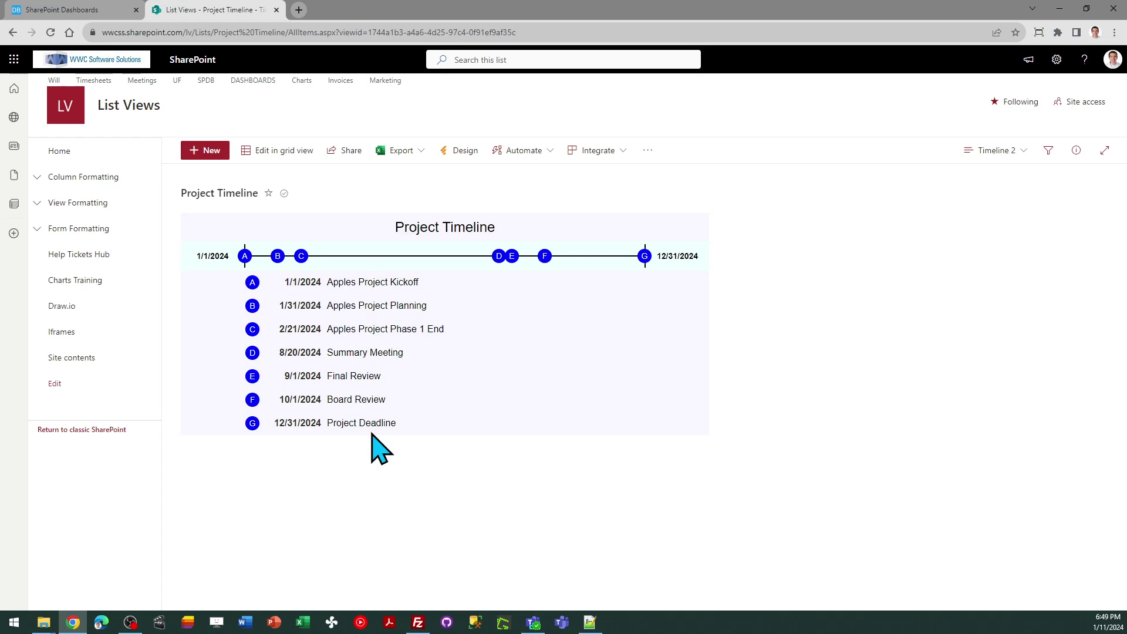
Append 'Details' to the Apples Project Planning event title, save, and close the details pane.
{"action": "left_click", "coordinate": [372, 306]}
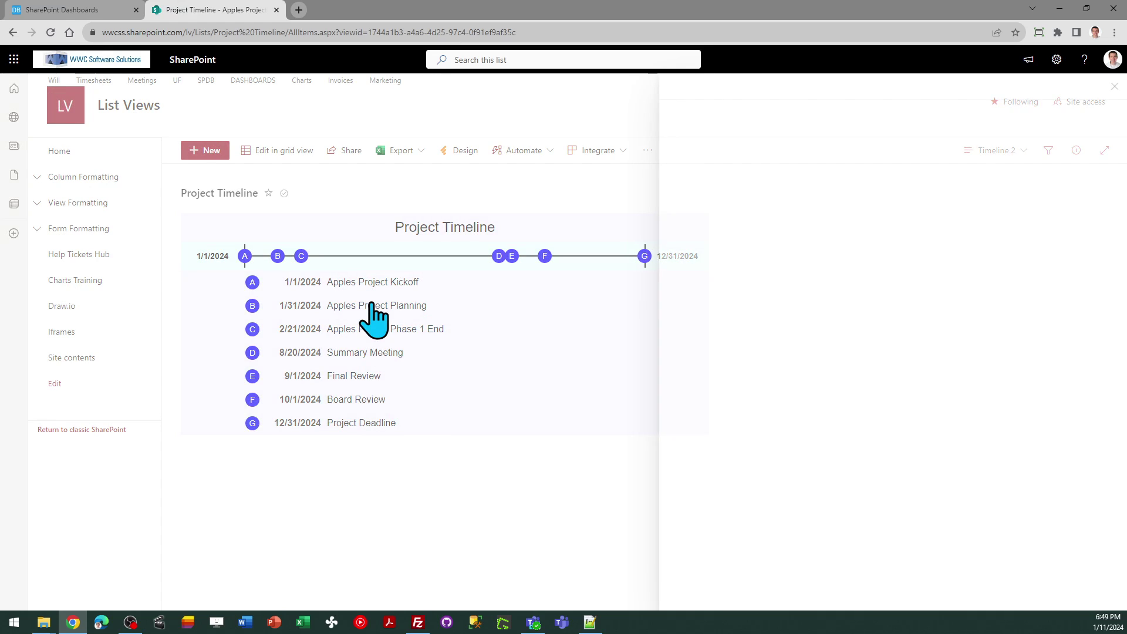
{"action": "left_click", "coordinate": [700, 93]}
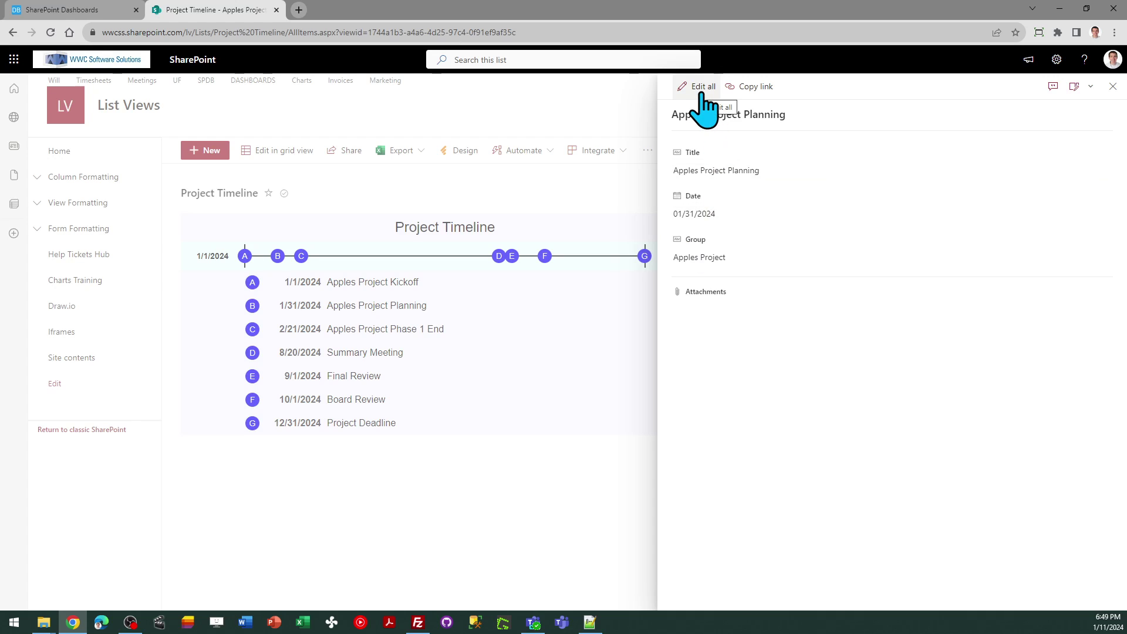
{"action": "left_click", "coordinate": [787, 163]}
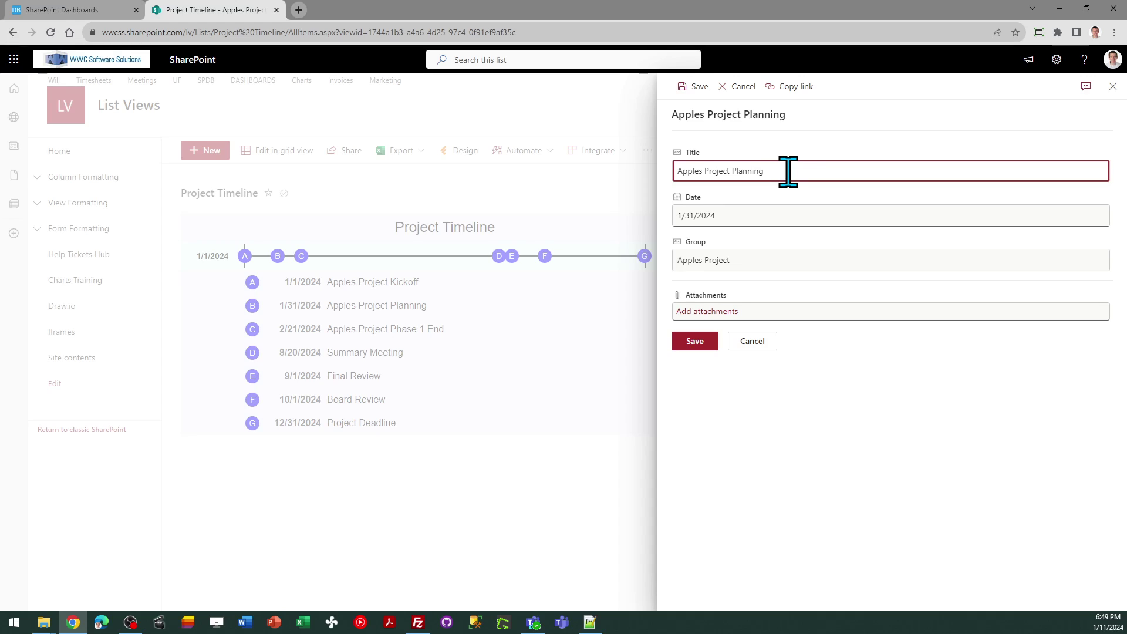
{"action": "type", "text": "Details"}
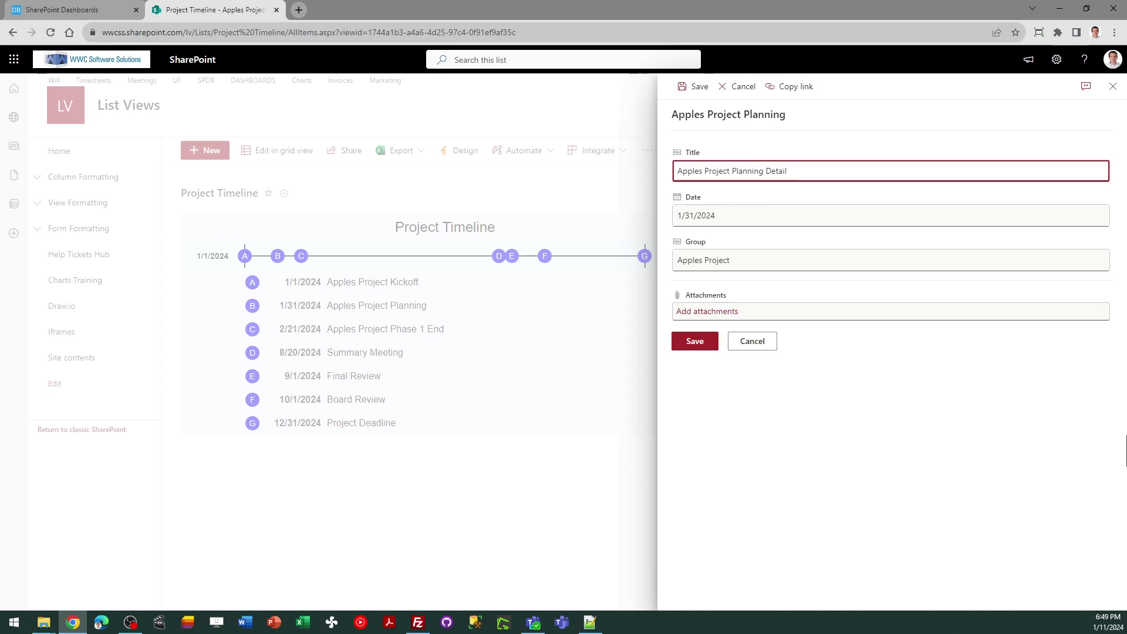
{"action": "left_click", "coordinate": [695, 342]}
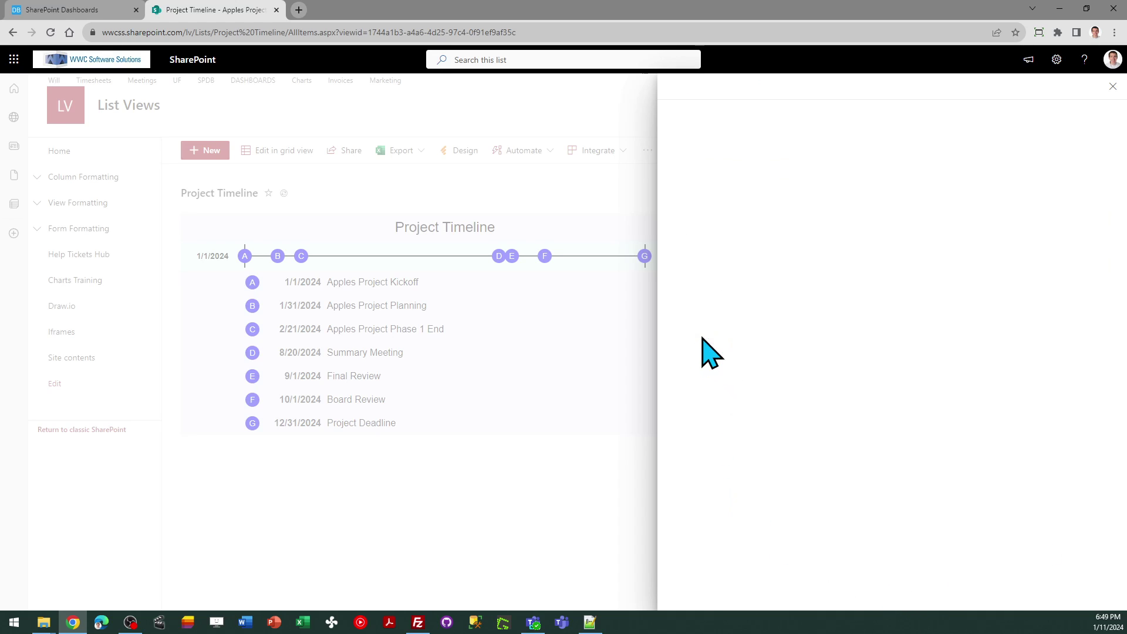
{"action": "left_click", "coordinate": [1112, 86]}
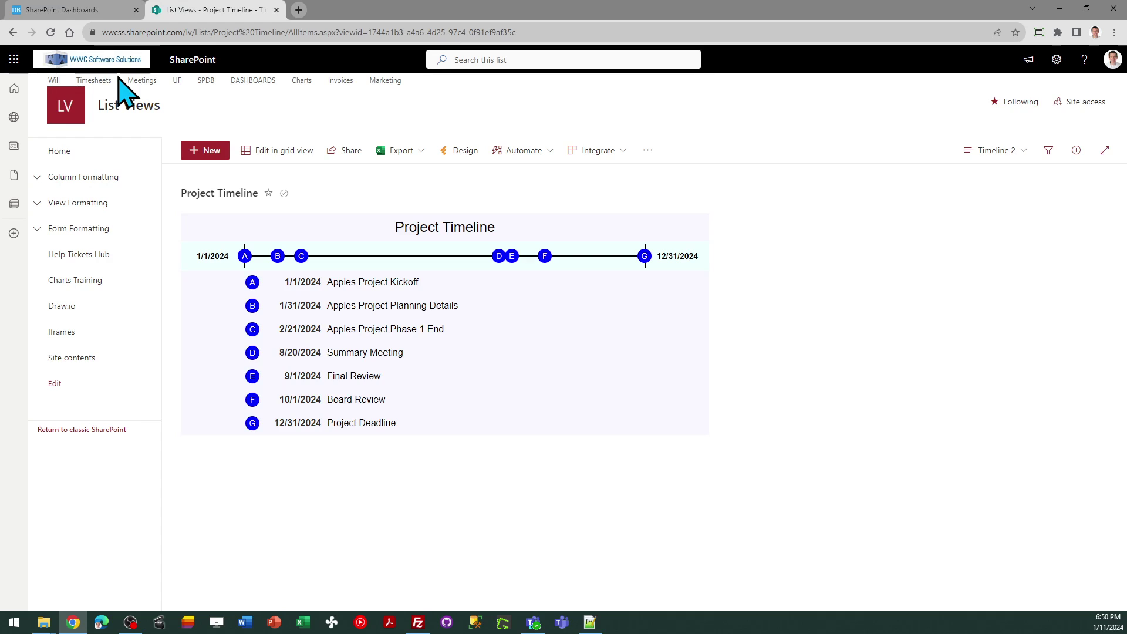
Return to the dashboard maker and dismiss the Ready to Paste instructions.
{"action": "left_click", "coordinate": [89, 5]}
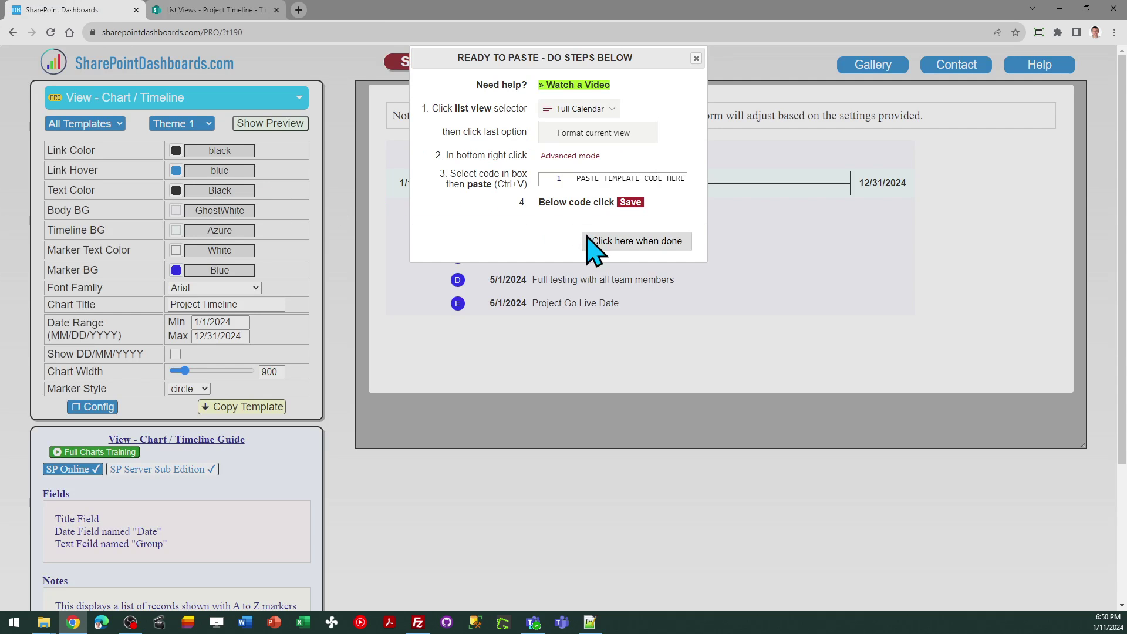
{"action": "left_click", "coordinate": [628, 240]}
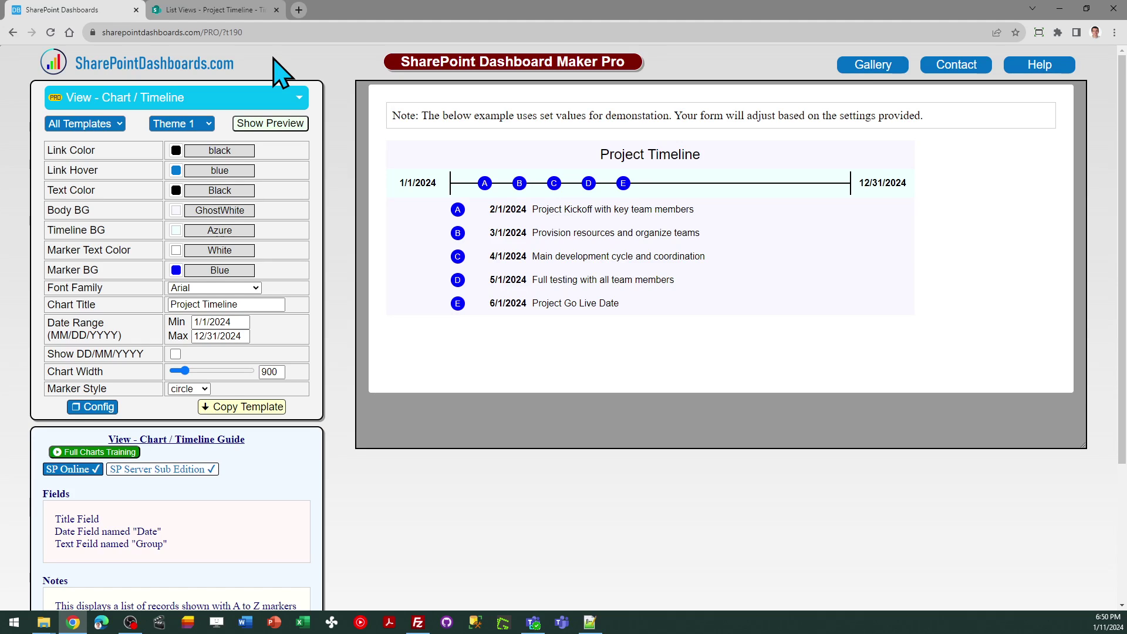
Find the Gantt template in the gallery and show its My Gantt Chart sample preview.
{"action": "left_click", "coordinate": [876, 67]}
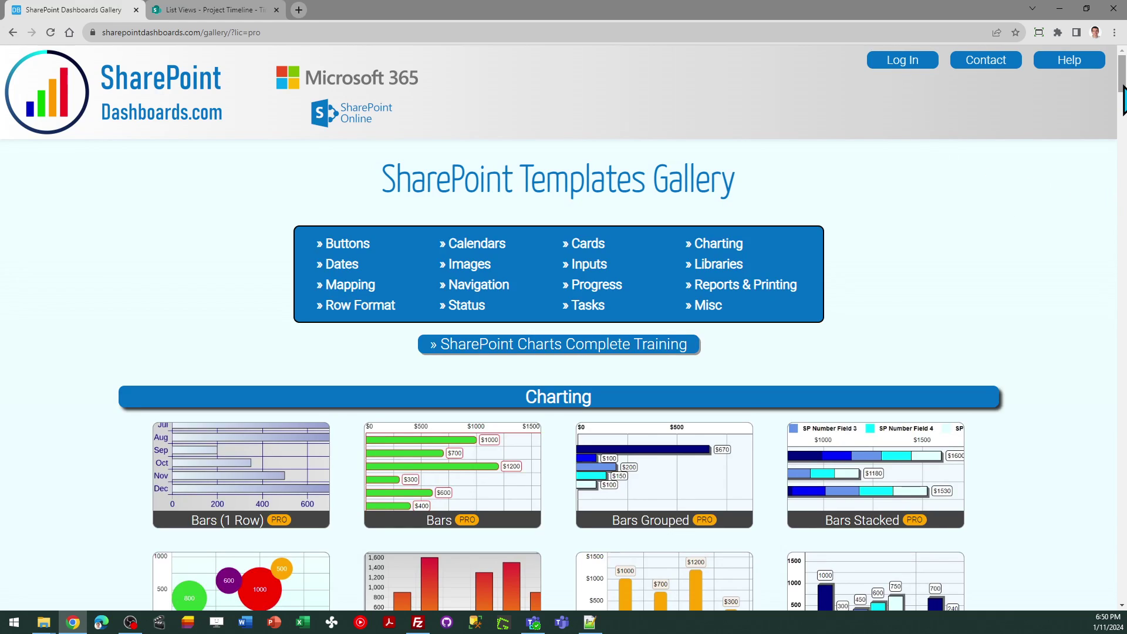
{"action": "key", "text": "ctrl+f"}
{"action": "type", "text": "gantt"}
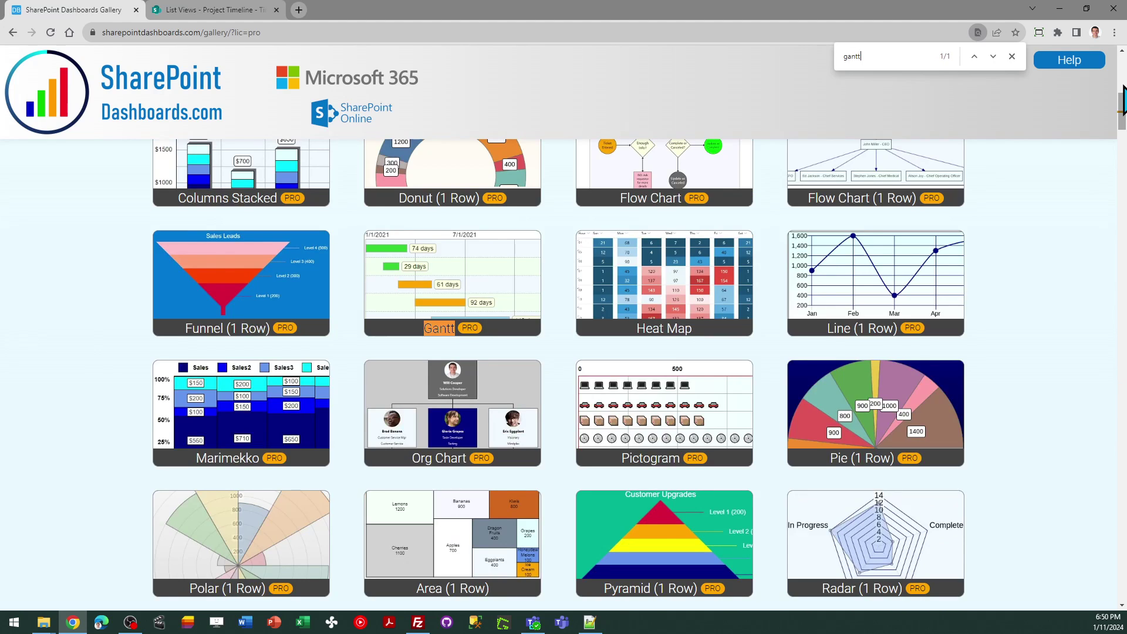
{"action": "left_click", "coordinate": [448, 284]}
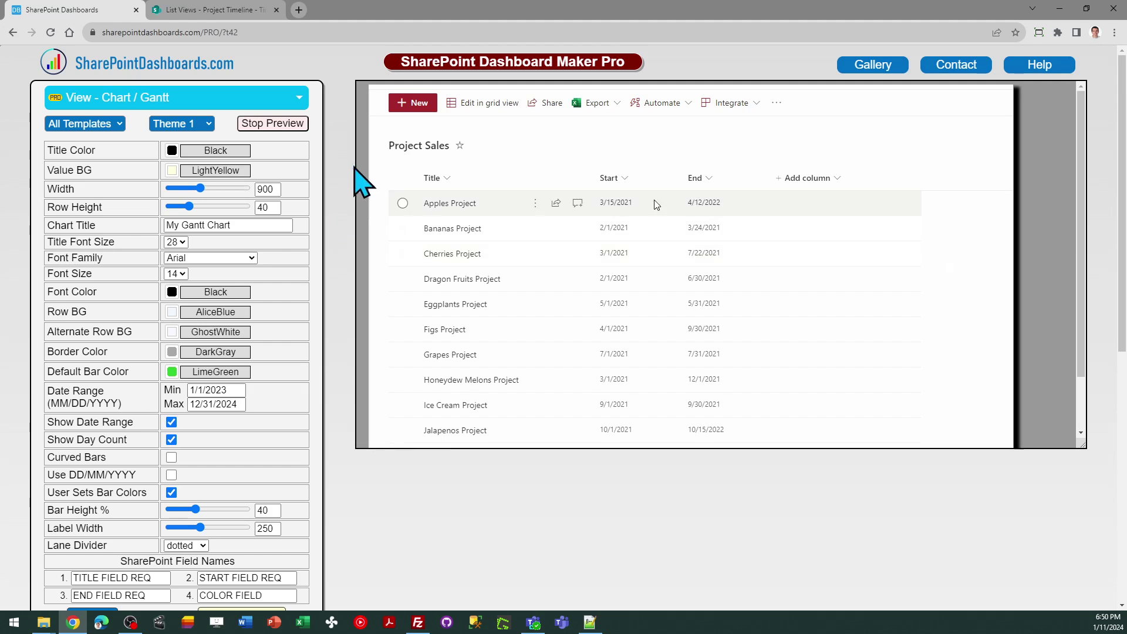
{"action": "left_click", "coordinate": [277, 124]}
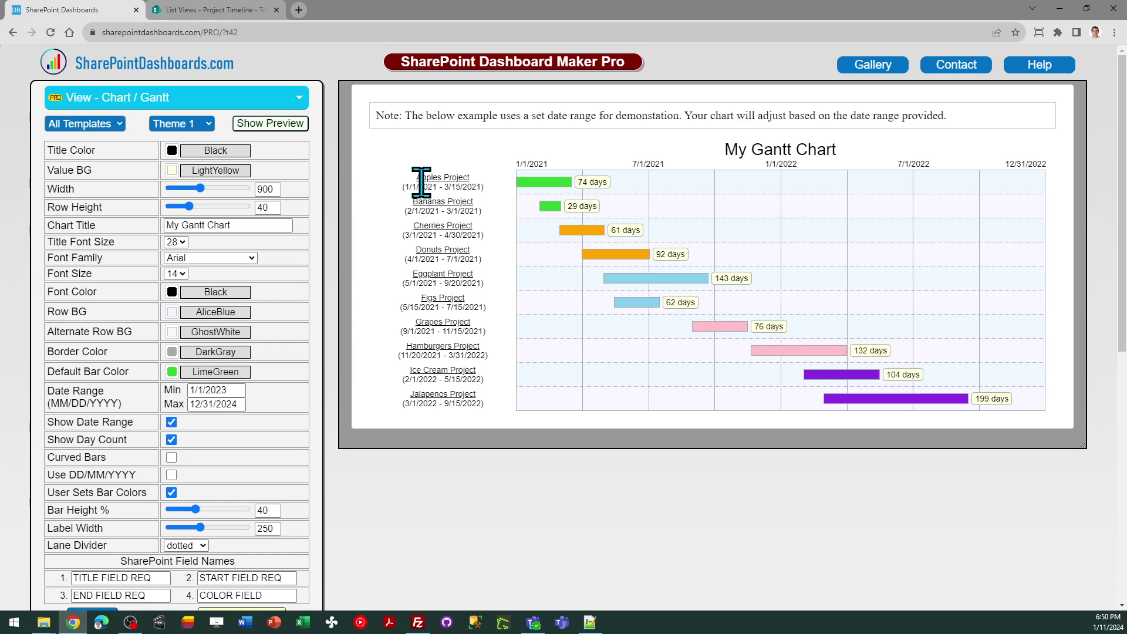